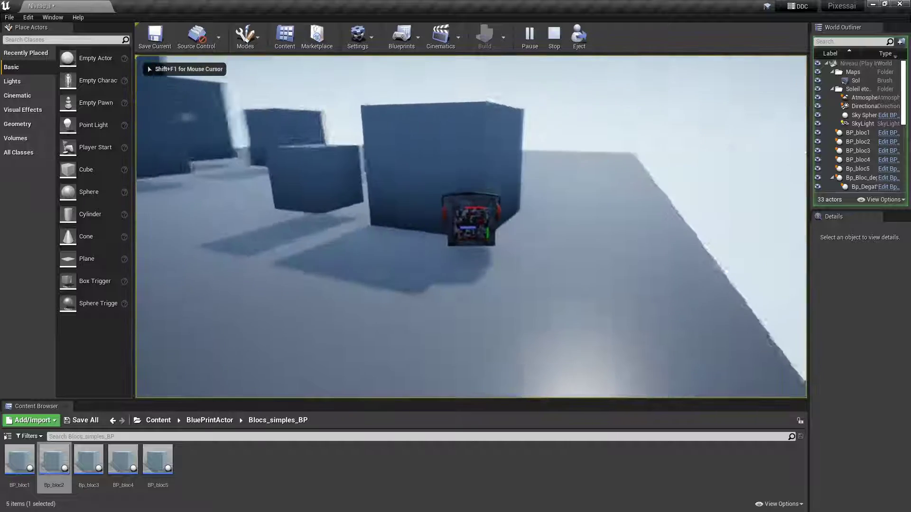
Move the character around the level's blocks, jump onto one, and end the play session
key("w")
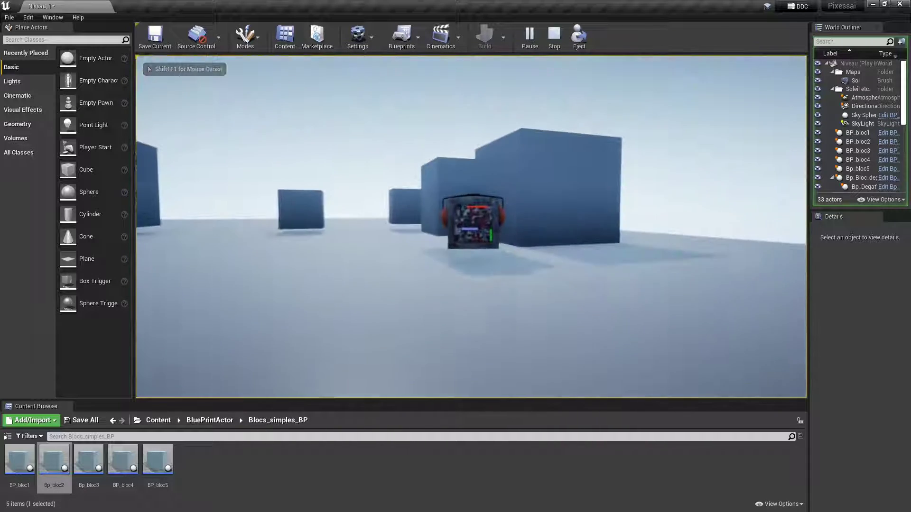
key("w")
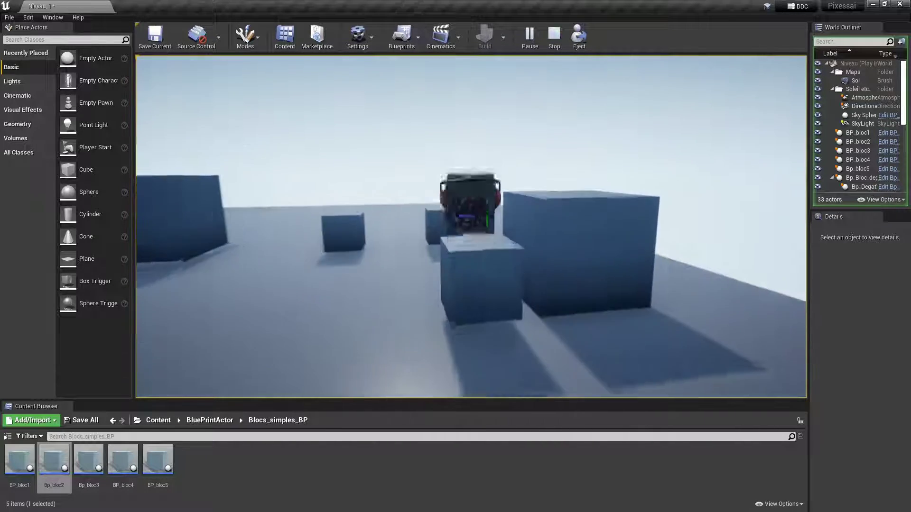
key("space")
key("w")
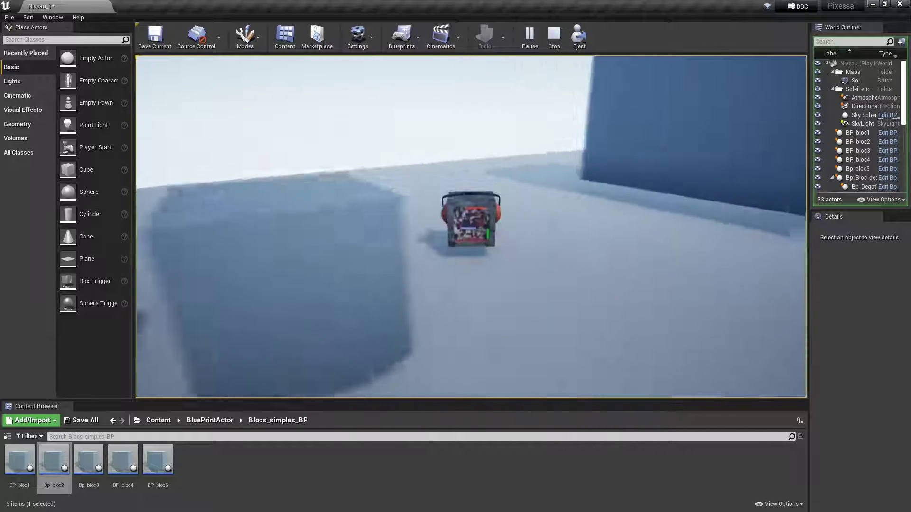
key("Escape")
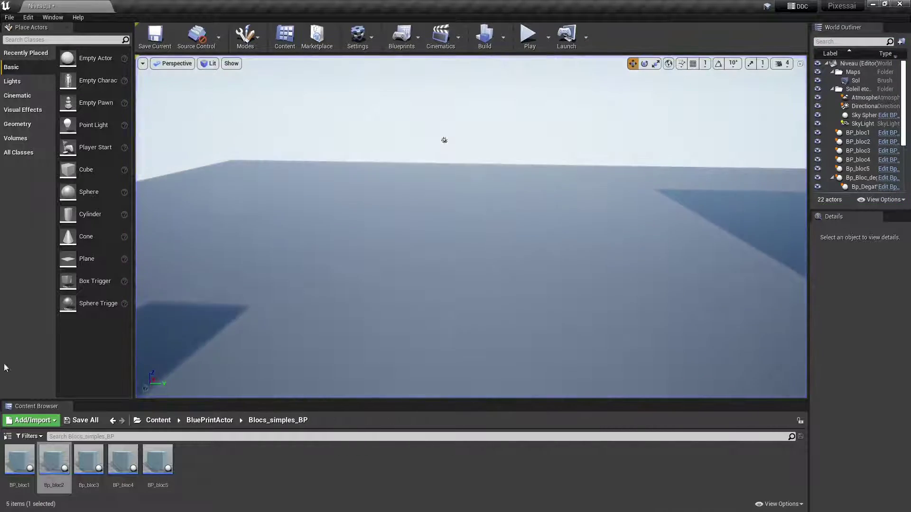
Browse to the BP_collisions_degats folder under BluePrintActor and look over the damage blueprints
left_click(14, 457)
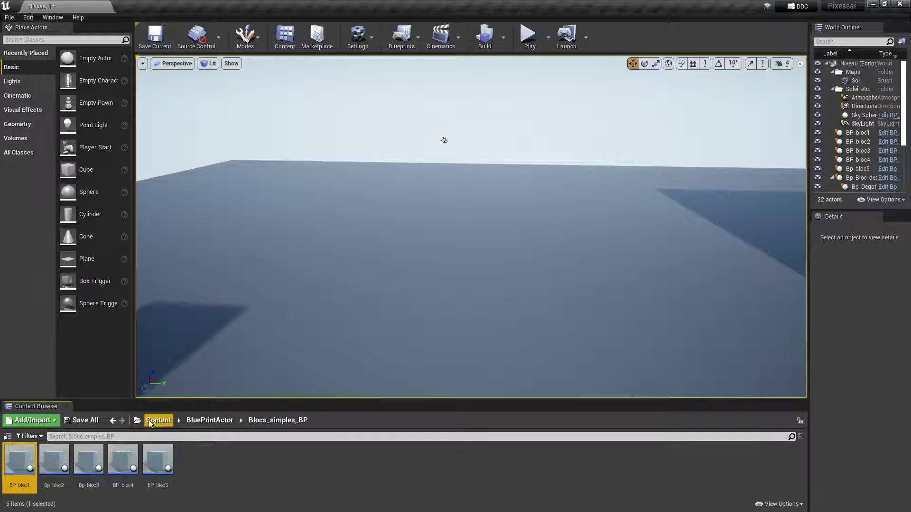
left_click(149, 422)
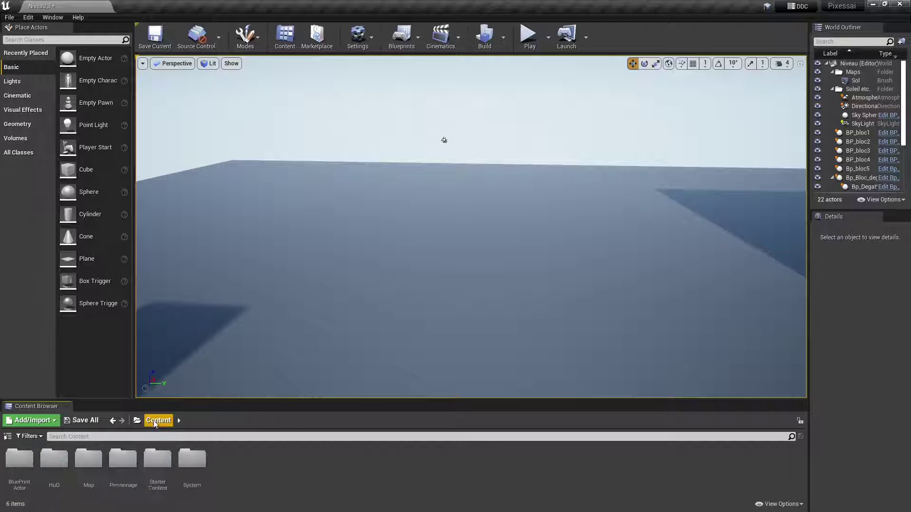
double_click(29, 464)
double_click(54, 461)
left_click(131, 463)
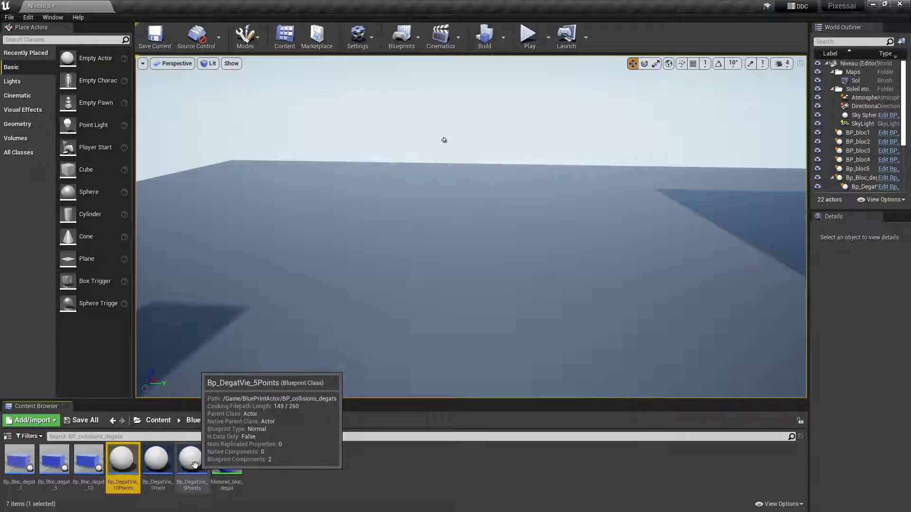
Open the BP_bloc1 blueprint from the Blocs_simples_BP folder for editing
left_click(159, 424)
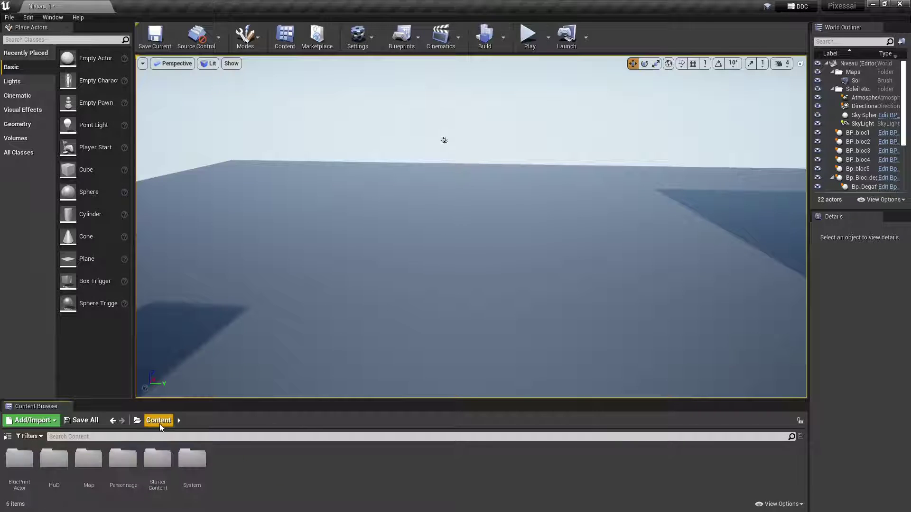
double_click(19, 458)
double_click(29, 465)
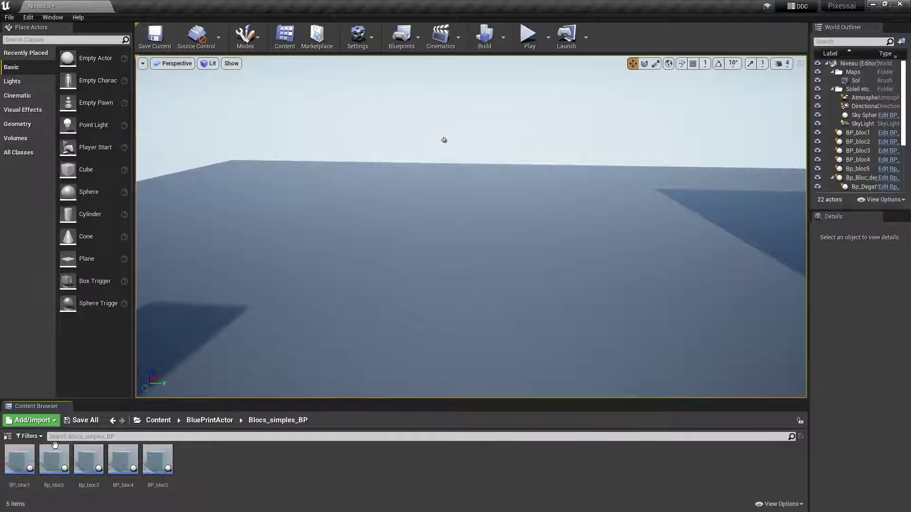
double_click(19, 457)
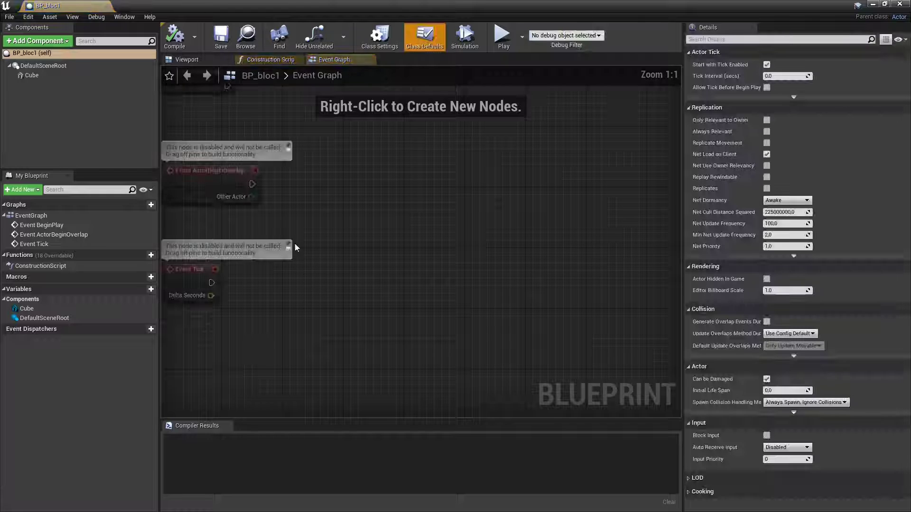
Add a Child Actor component to BP_bloc1 and set its child actor class to Bp_DegatVie_10Points
left_click(39, 42)
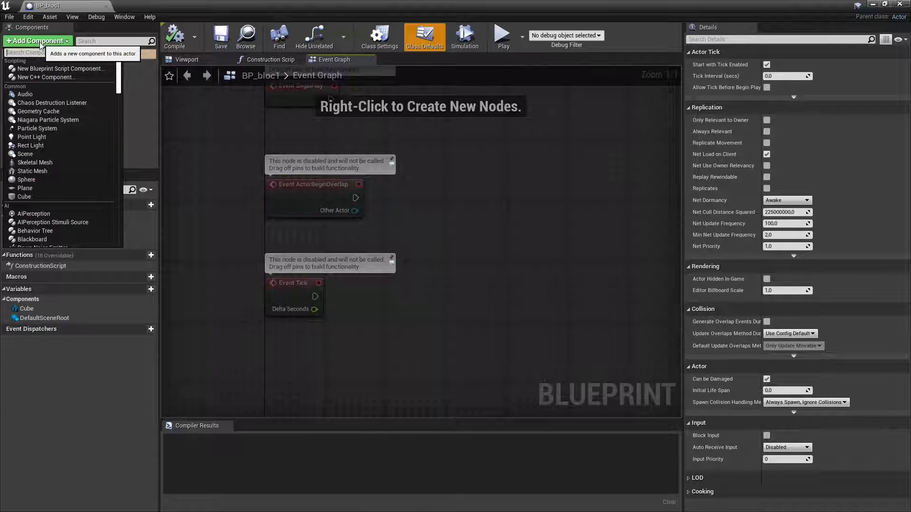
type("ch")
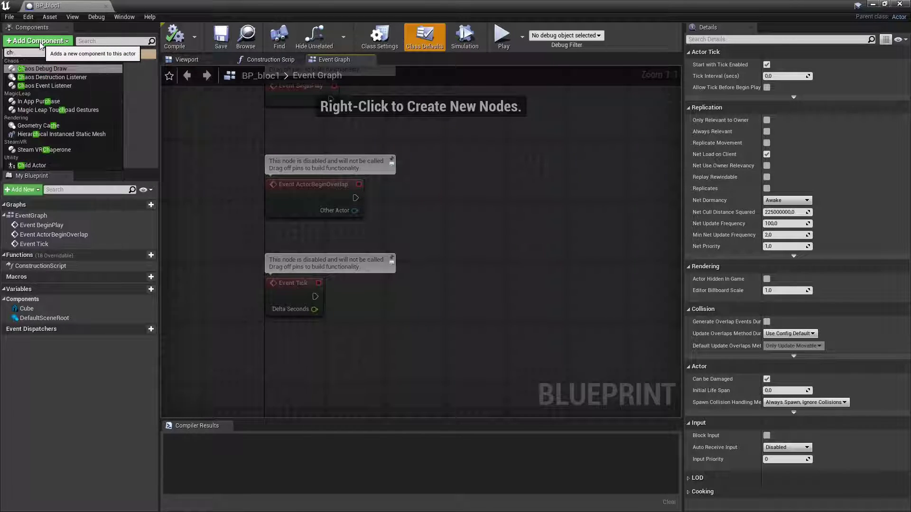
type("il")
left_click(31, 165)
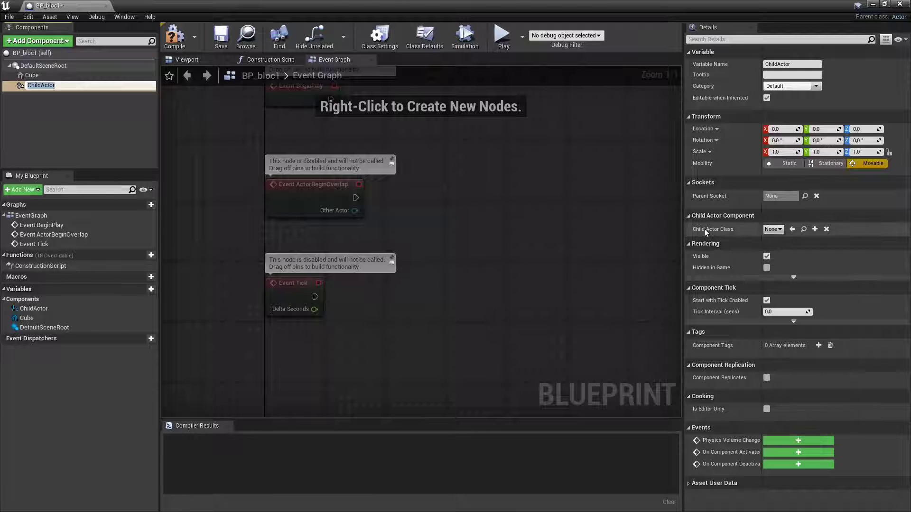
left_click(773, 229)
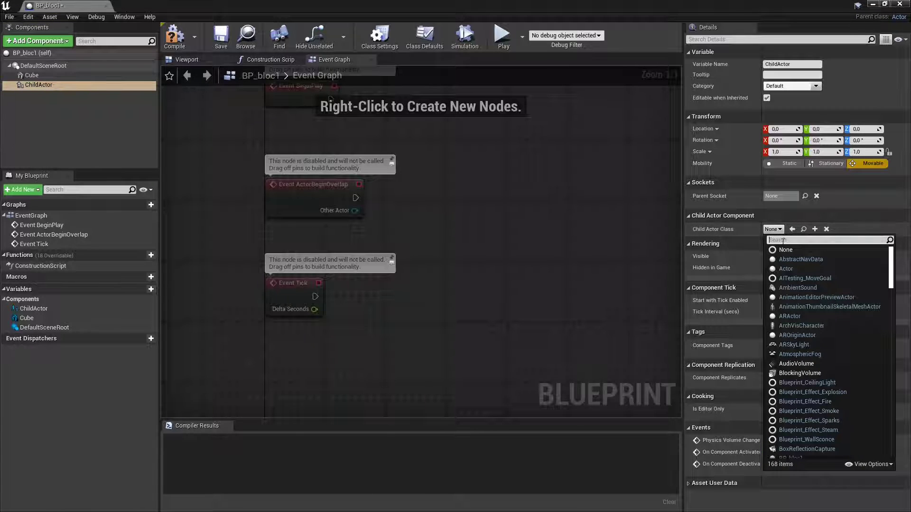
type("degat")
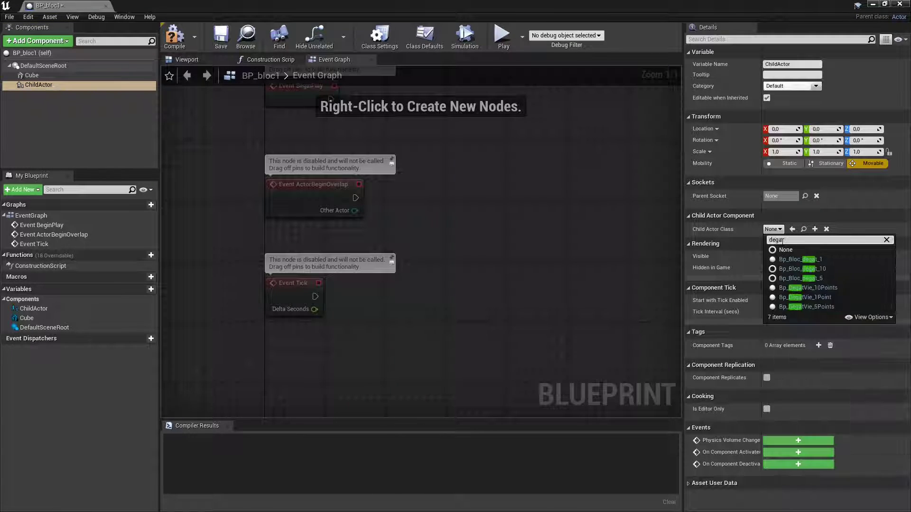
left_click(813, 288)
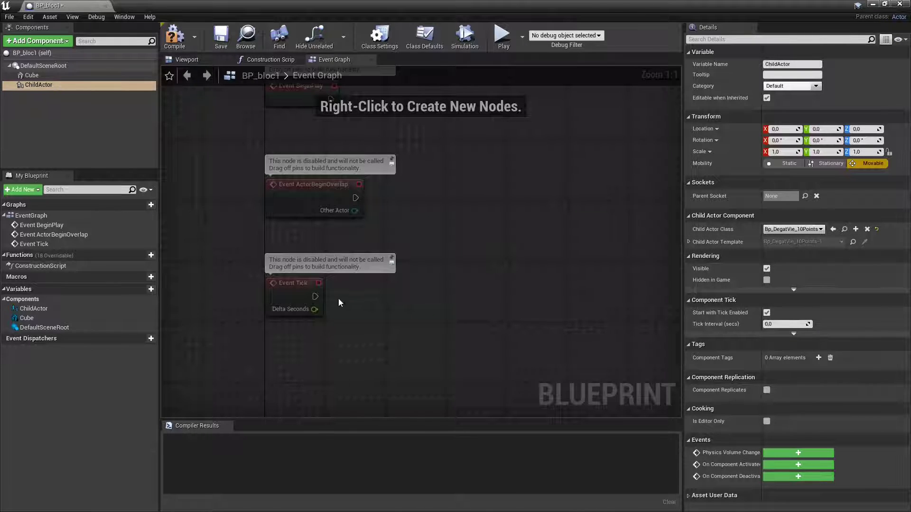
Scale the child actor to about 1.84 × 2.34 × 1.62 so it encloses the cube, and adjust its height
left_click(186, 61)
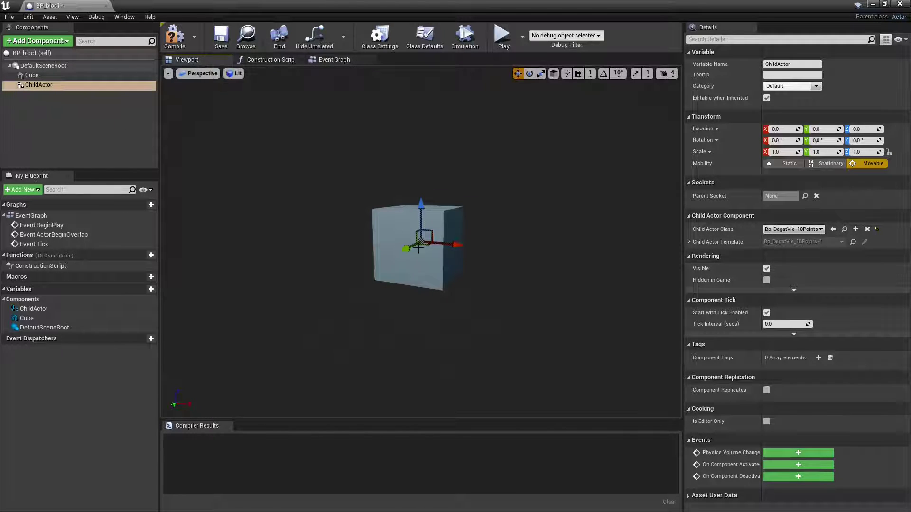
mouse_move(421, 205)
left_mouse_down()
mouse_move(421, 123)
mouse_move(425, 165)
mouse_move(430, 121)
mouse_move(419, 207)
left_mouse_up()
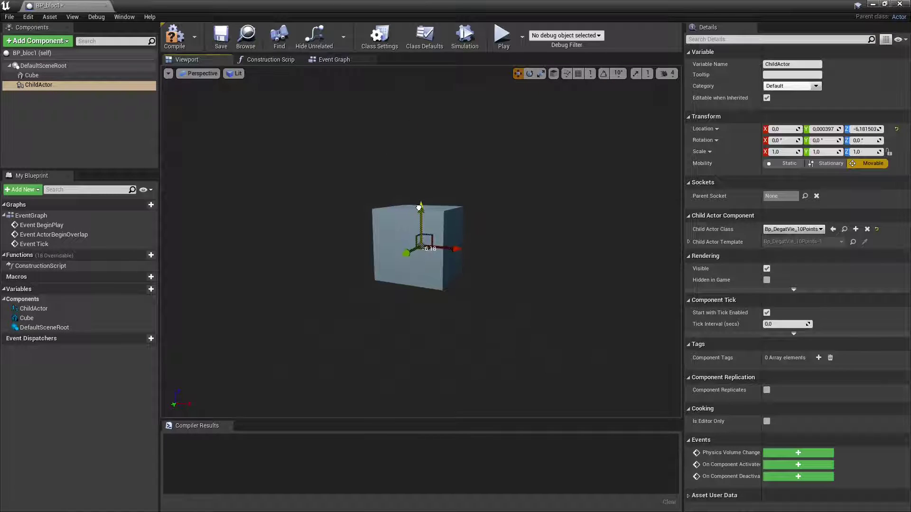
left_click(541, 74)
left_click_drag(407, 251, 398, 256)
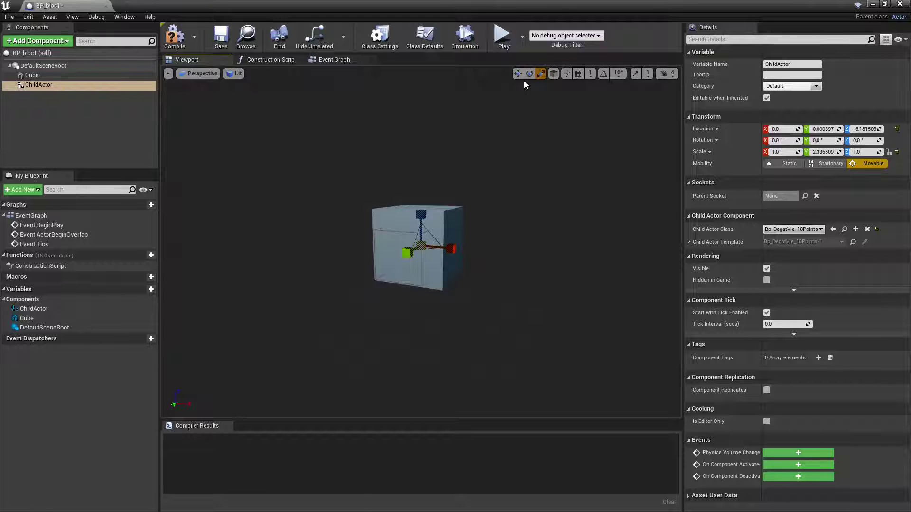
left_click_drag(454, 248, 461, 247)
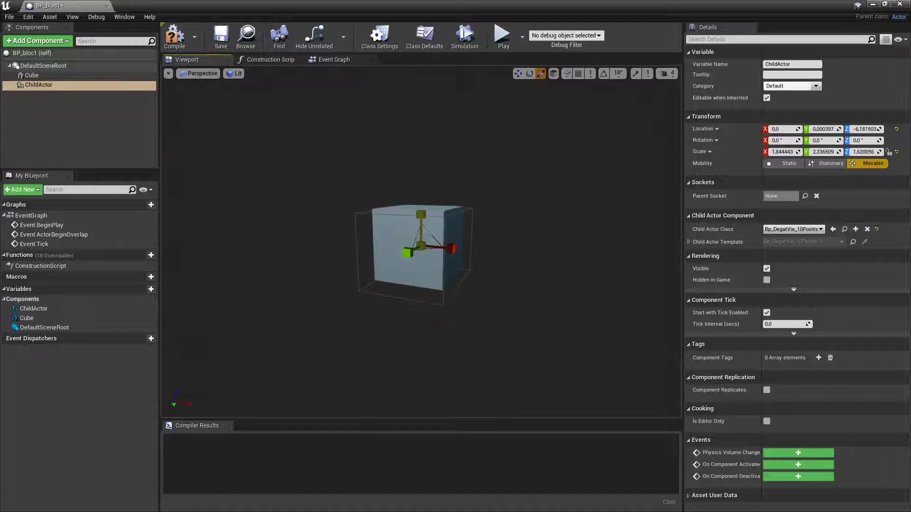
left_click(518, 73)
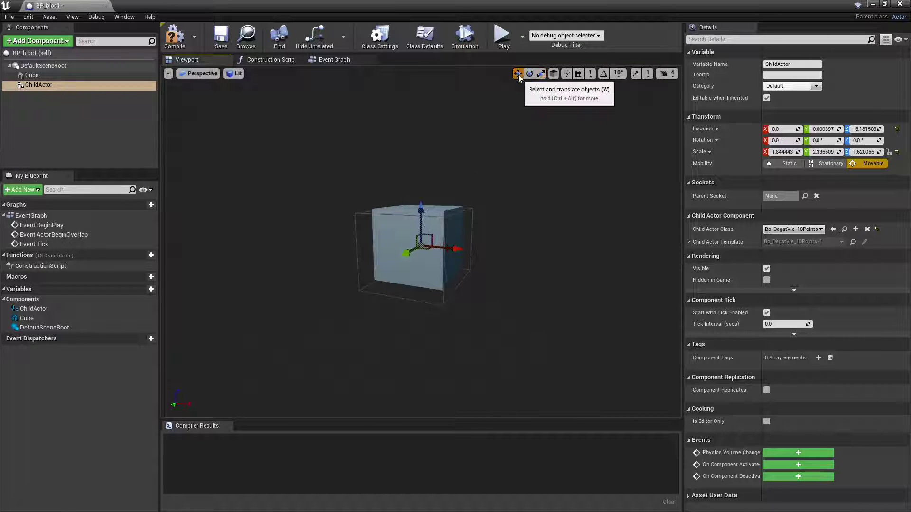
left_click_drag(421, 209, 422, 202)
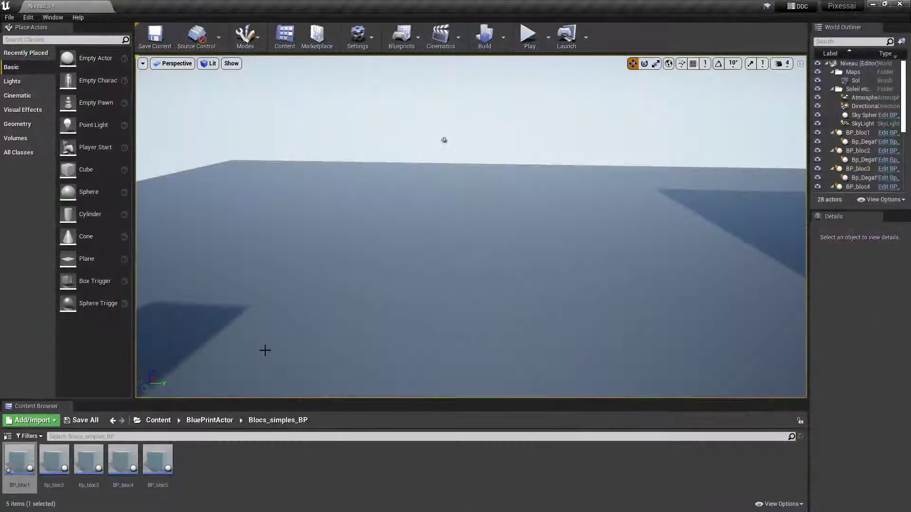
Return to the BP_collisions_degats folder and review the ready-made damage block blueprints
left_click(158, 420)
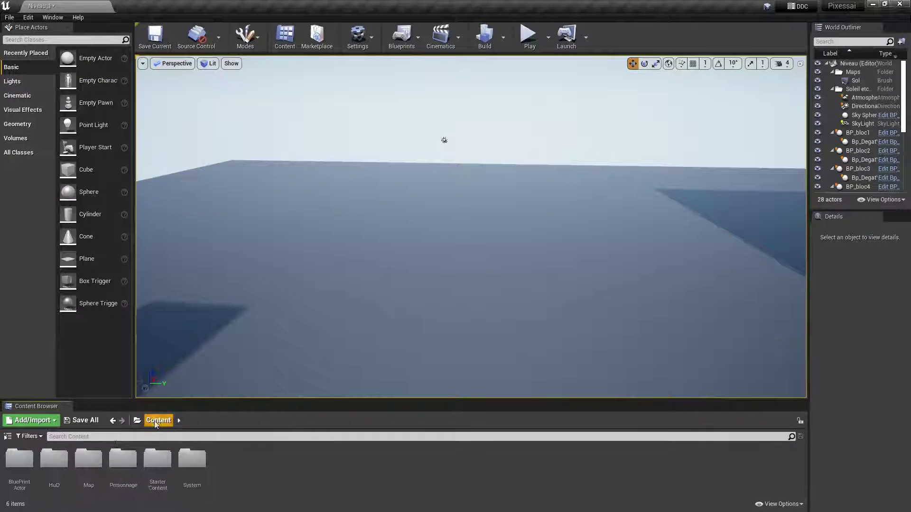
double_click(18, 460)
double_click(53, 459)
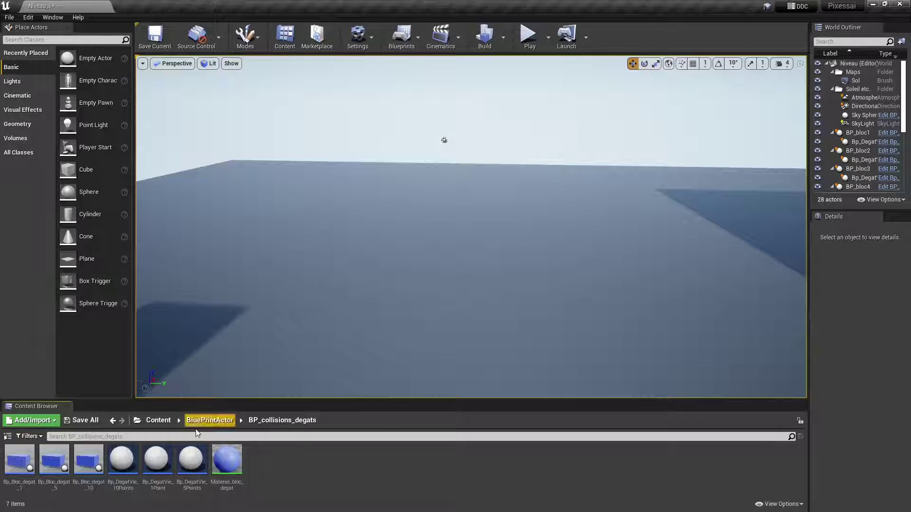
Place a Bp_bloc2 block from the Blocs_simples_BP folder on the level's floor and frame it
left_click(162, 422)
double_click(21, 463)
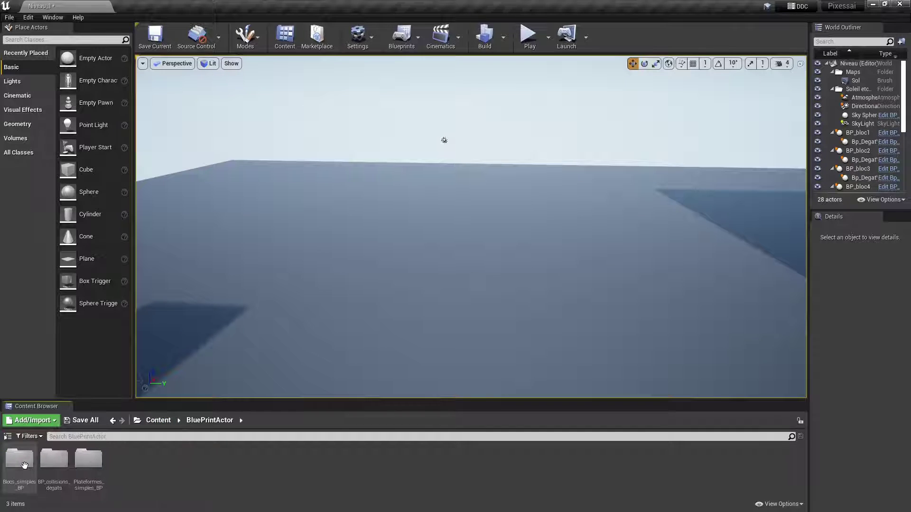
double_click(22, 463)
left_click_drag(53, 458, 395, 196)
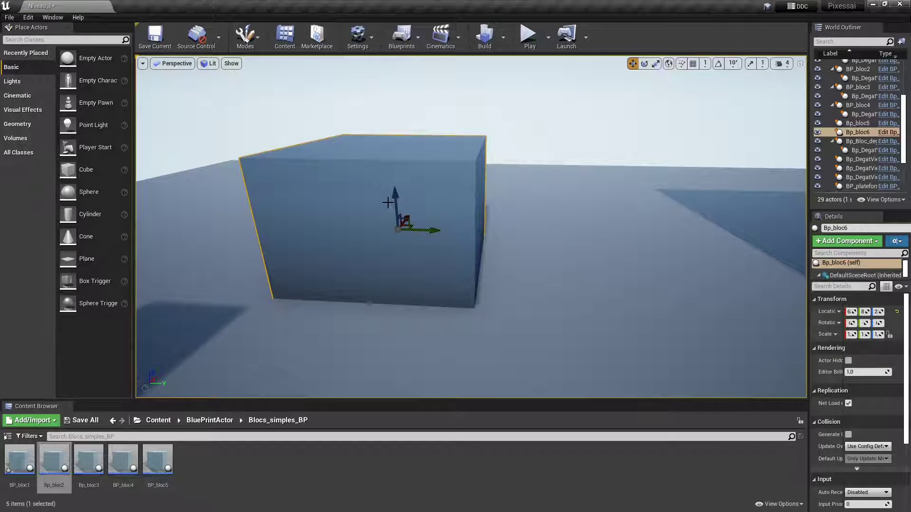
right_click_drag(606, 271, 695, 236)
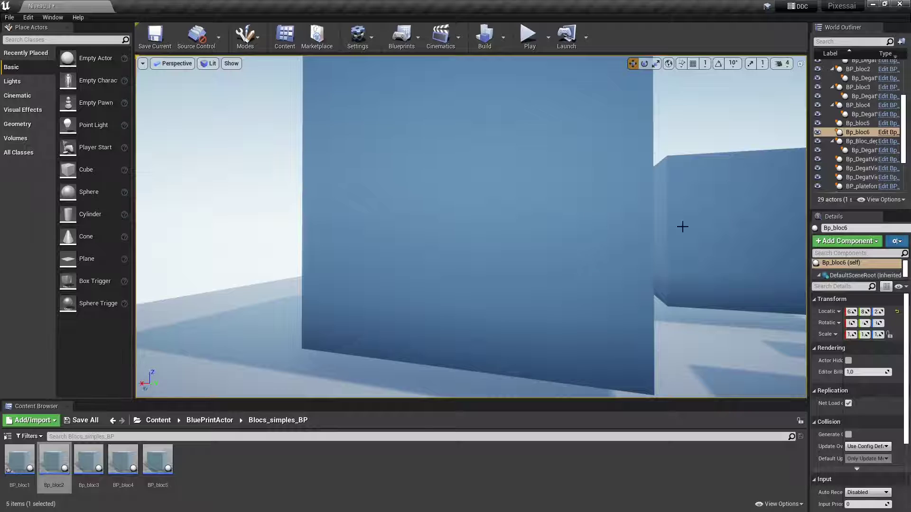
key("f")
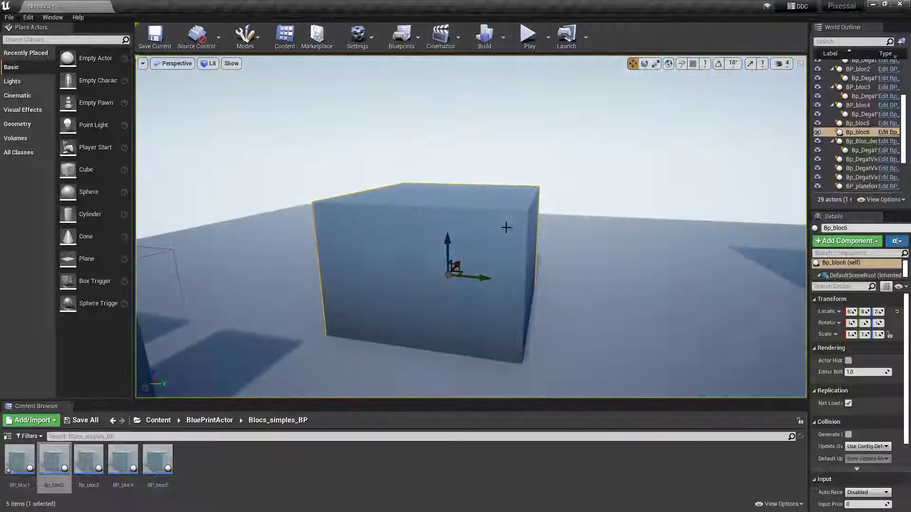
Place Bp_Bloc_degat_1, Bp_Bloc_degat_5 and Bp_Bloc_degat_10 from the BP_collisions_degats folder beside the new simple block
left_click(159, 421)
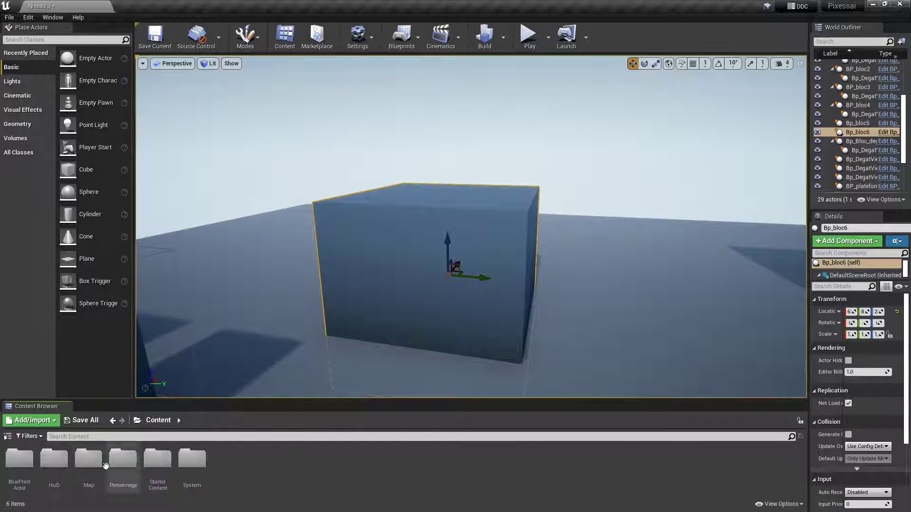
double_click(20, 459)
double_click(54, 460)
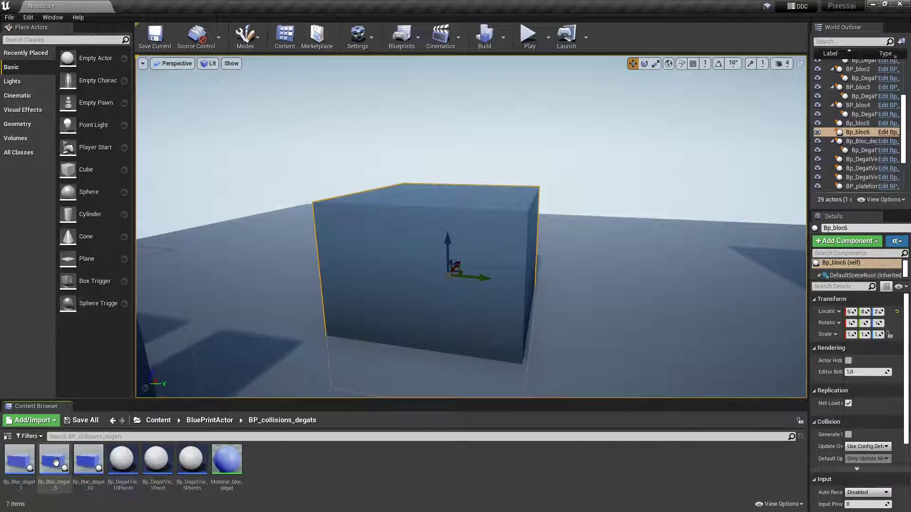
left_click_drag(19, 458, 665, 195)
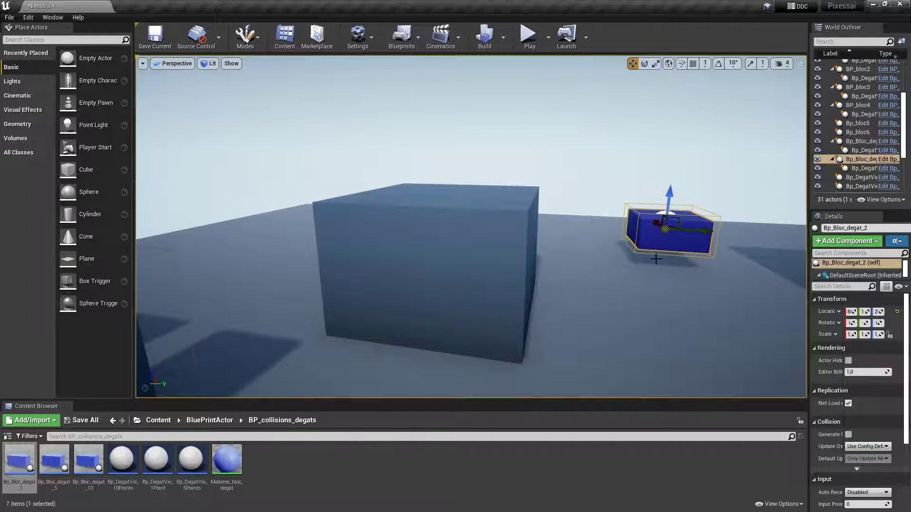
left_click(659, 293)
left_click(471, 207)
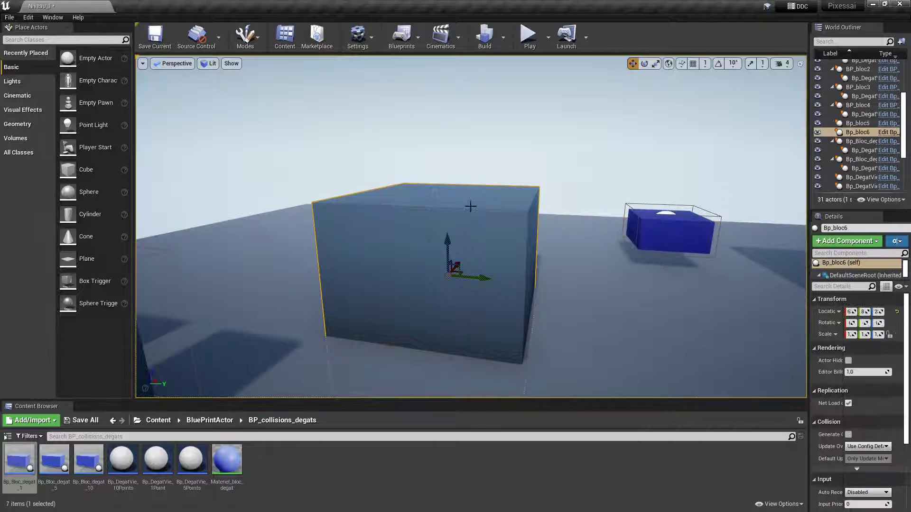
left_click(668, 222)
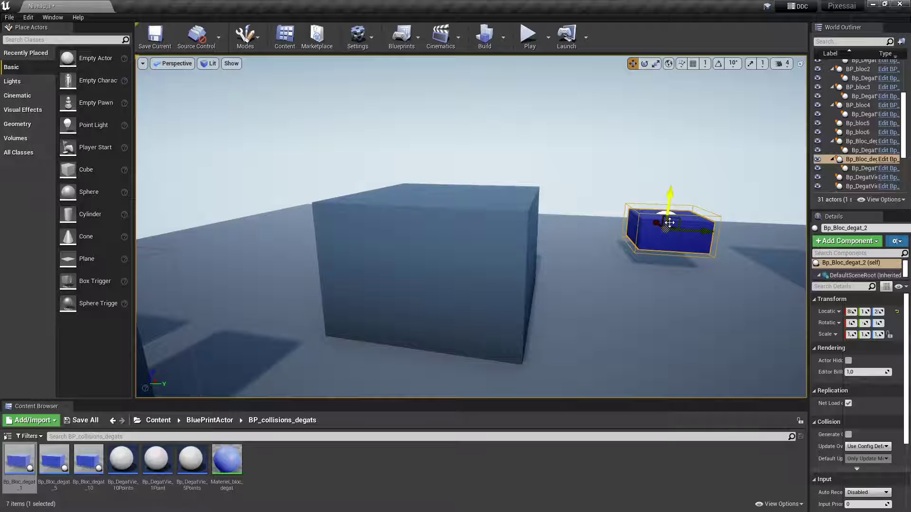
left_click_drag(54, 459, 687, 265)
left_click_drag(88, 458, 795, 202)
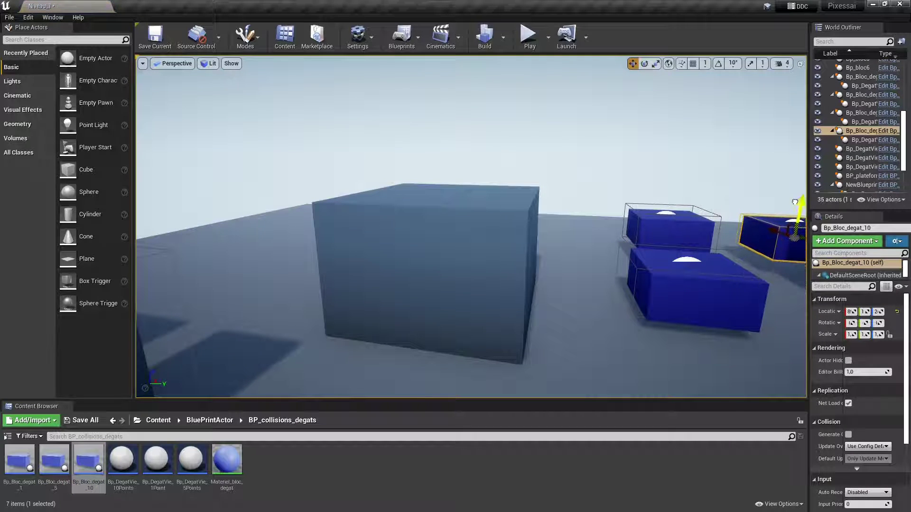
Start play mode, move the hero across the floor towards the blue damage blocks, and jump onto the nearest one
left_click(526, 38)
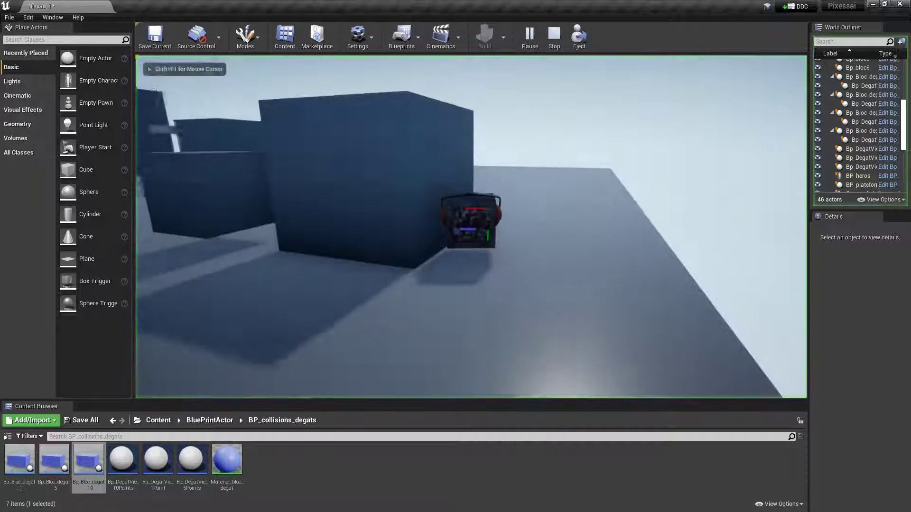
key("z")
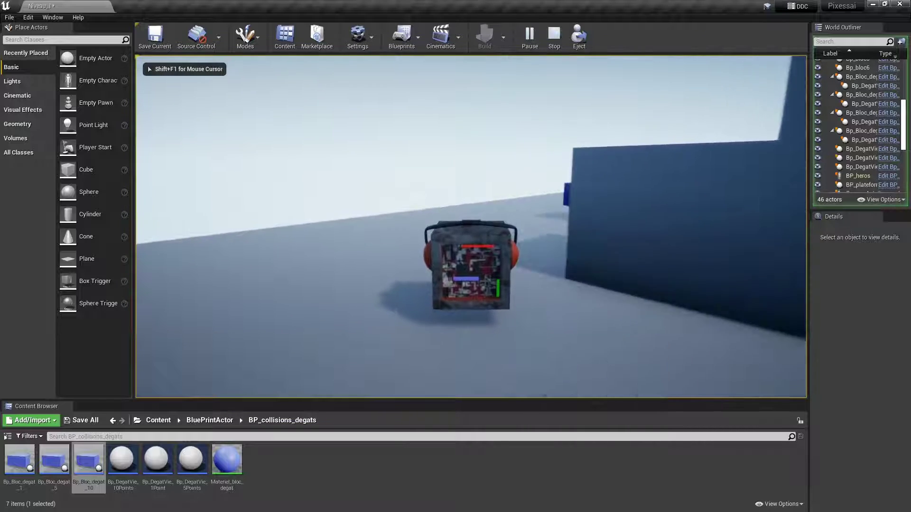
key("space")
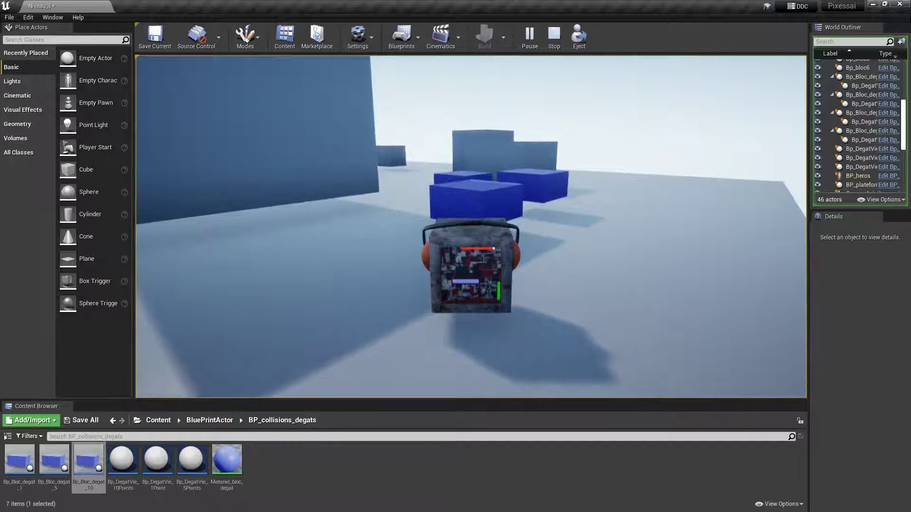
key("w")
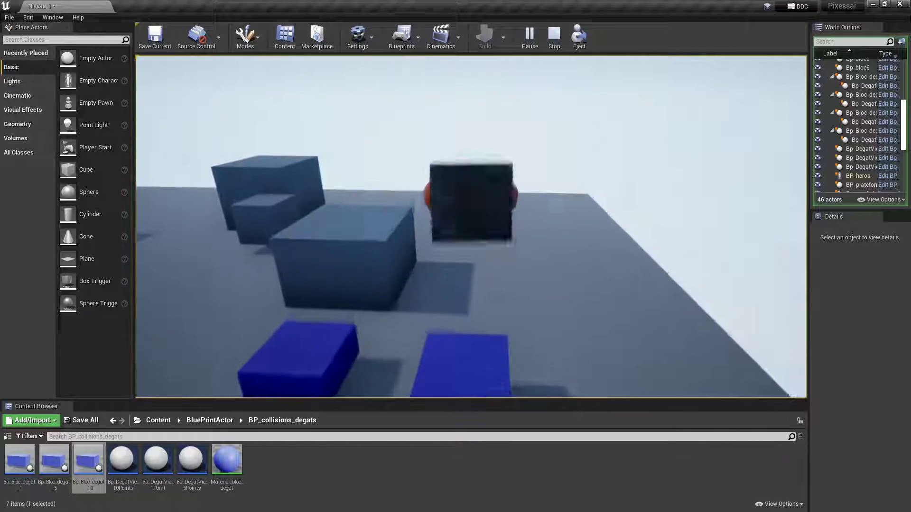
key("space")
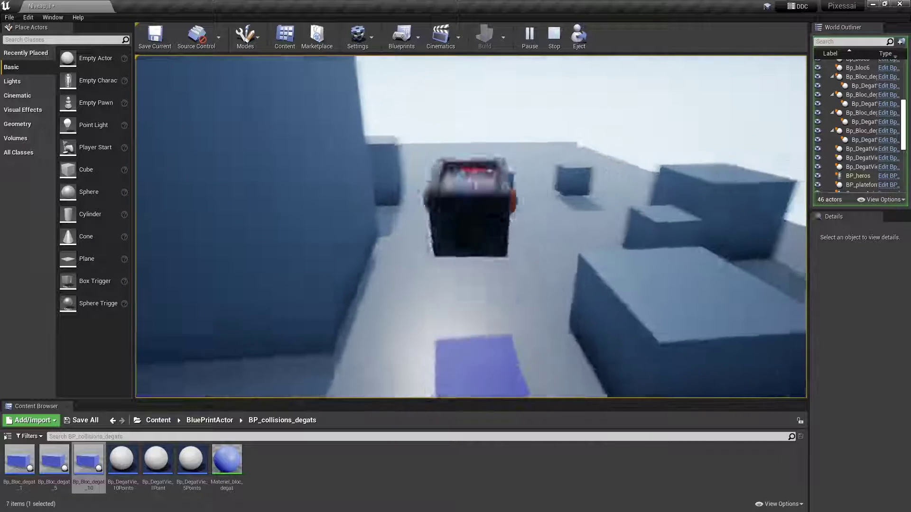
key("space")
key("space")
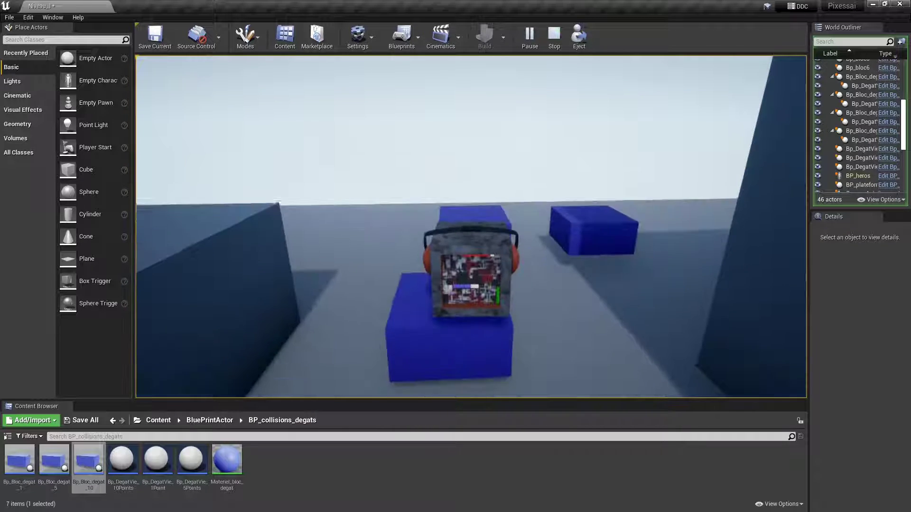
Jump the hero onto the other two blue damage blocks to test their contact damage, and end the play session
key("space")
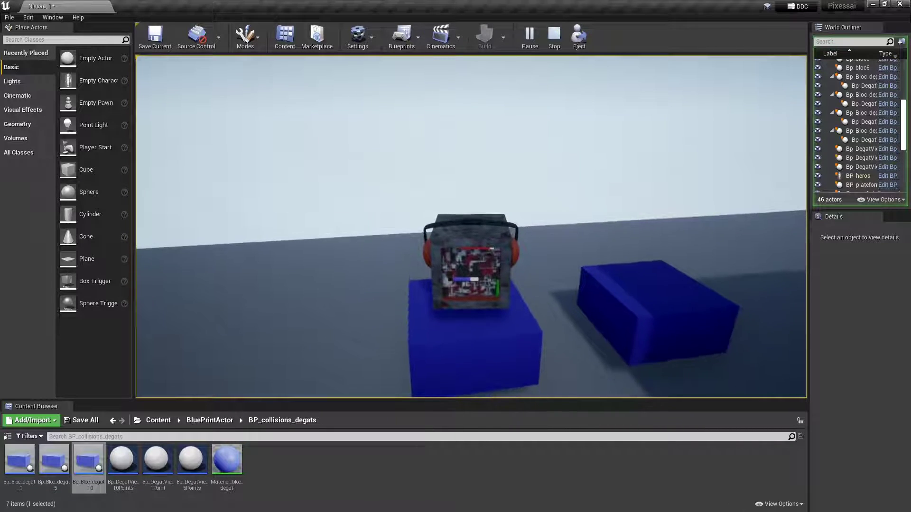
key("space")
key("space")
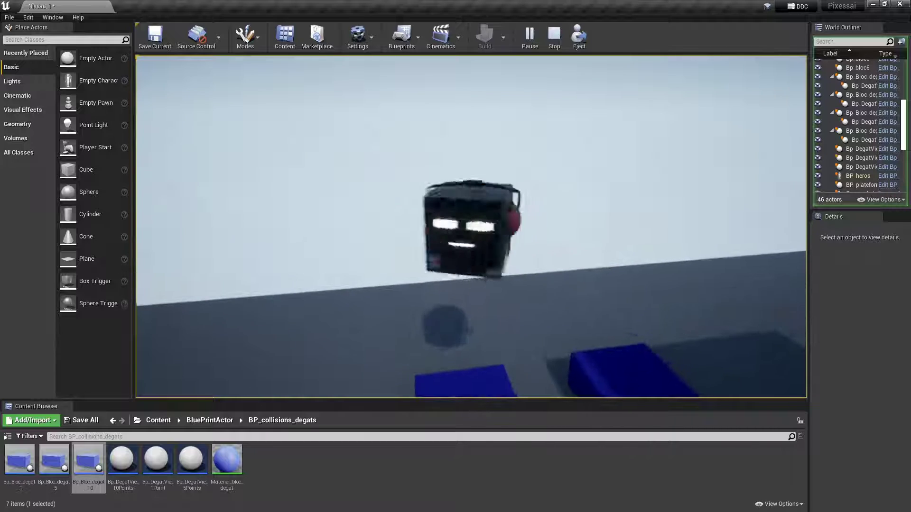
key("space")
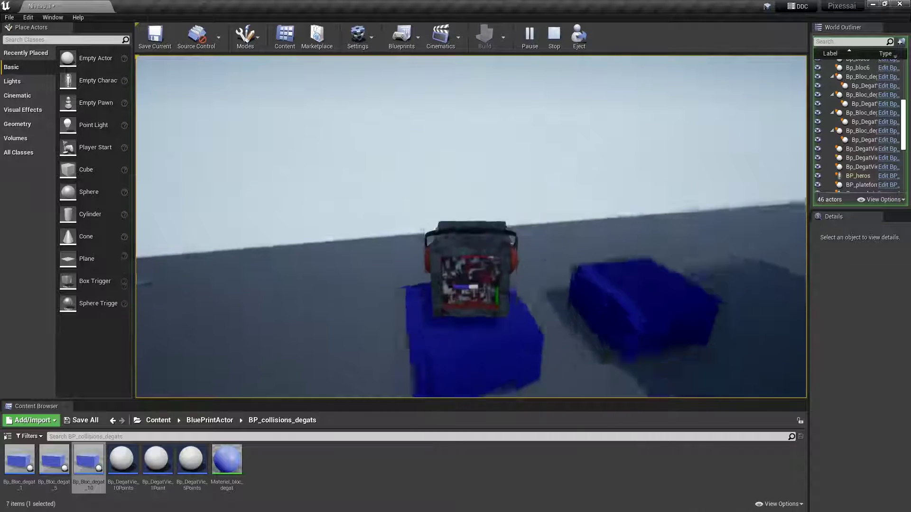
key("space")
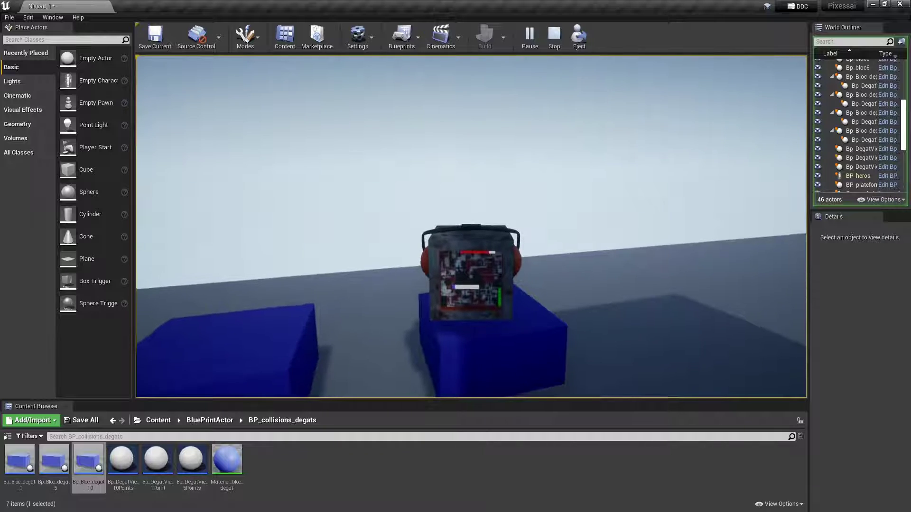
key("space")
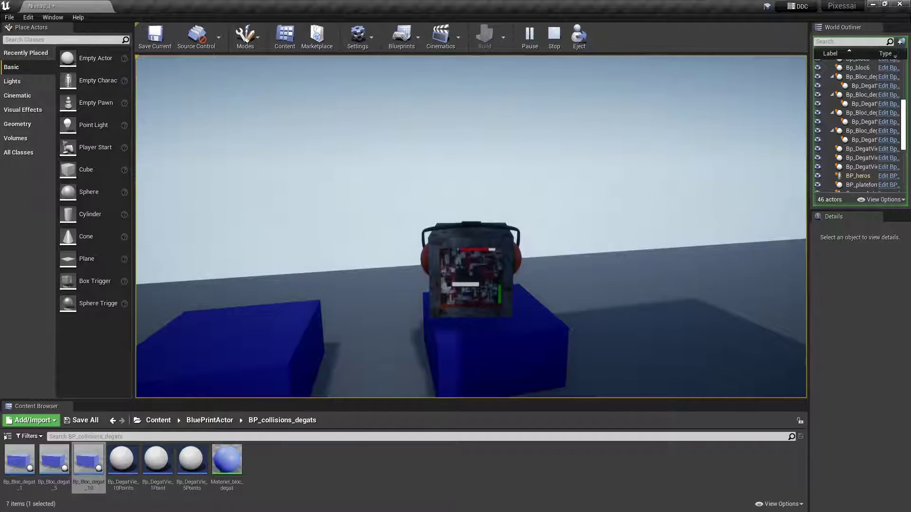
key("space")
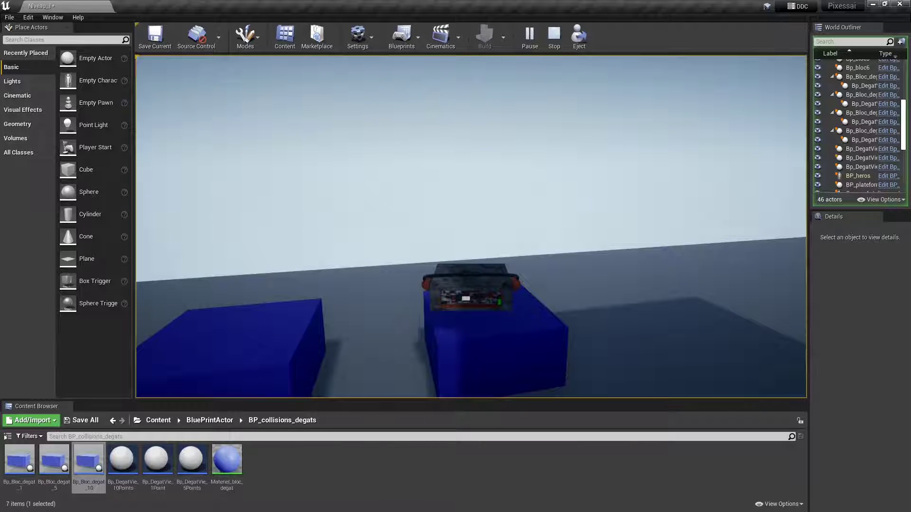
key("Escape")
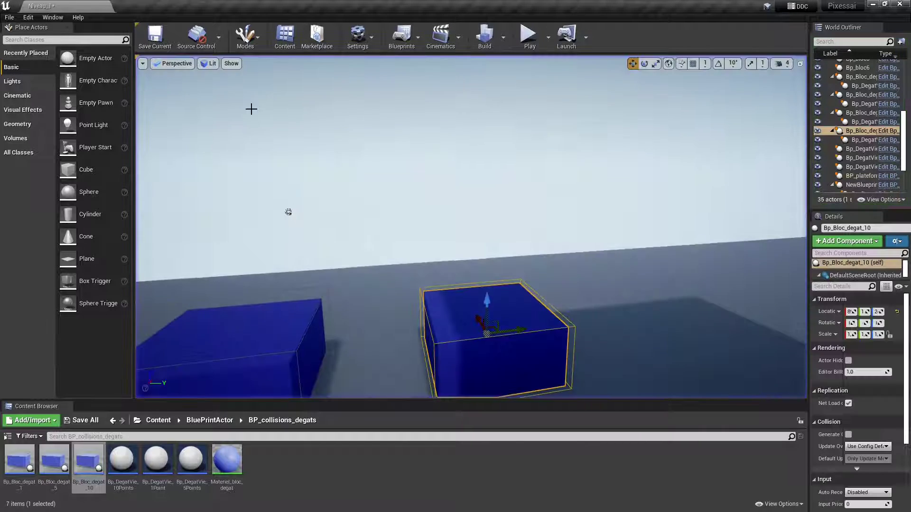
Restart play mode and test the hero's movement with repeated jumps across the open floor near the simple blocks
left_click(528, 35)
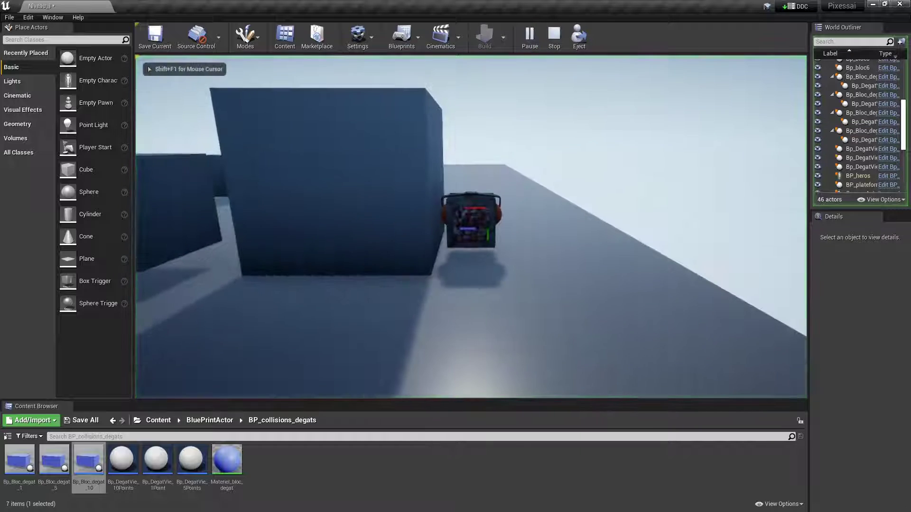
key("z")
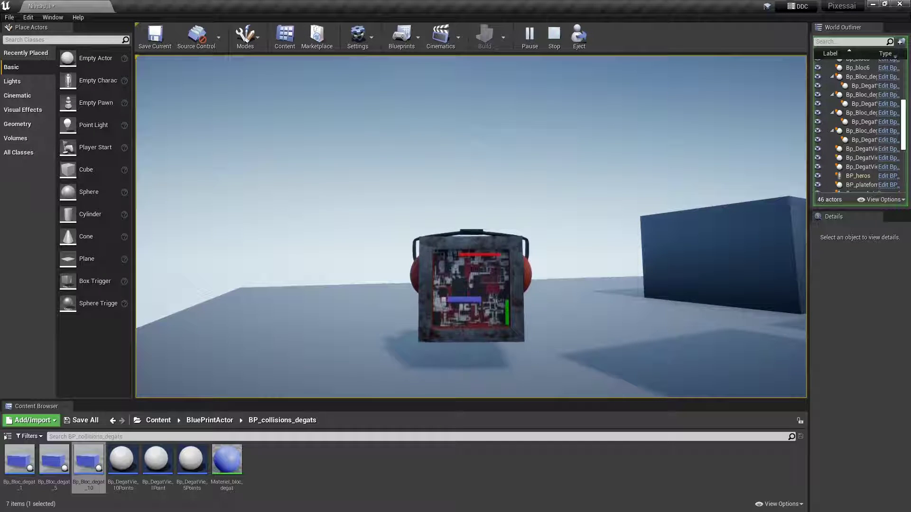
key("space")
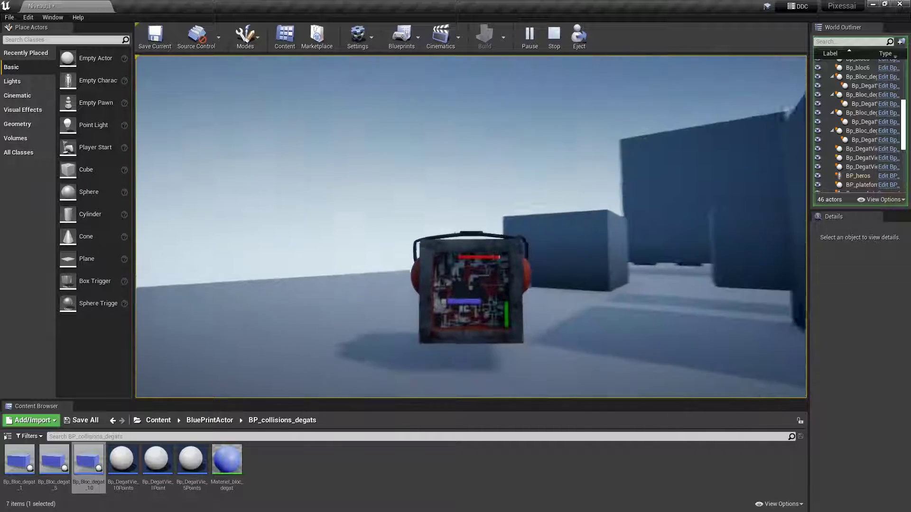
key("space")
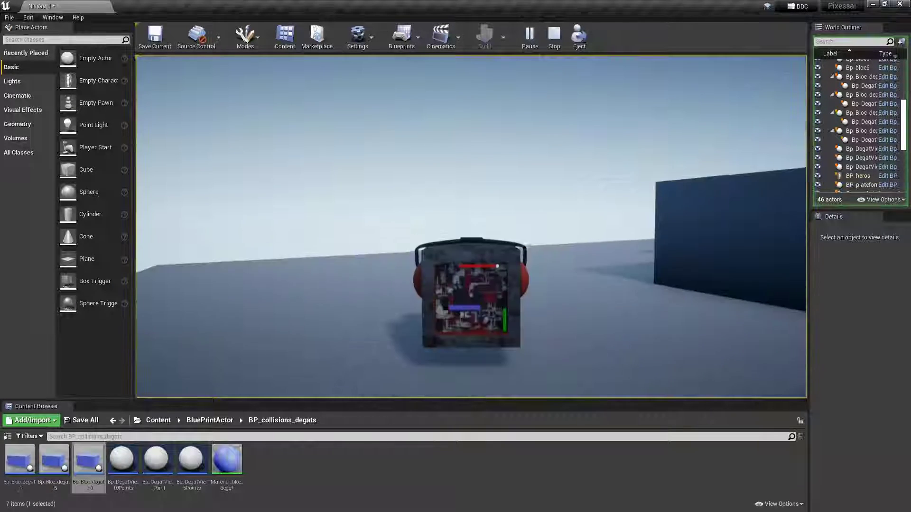
key("space")
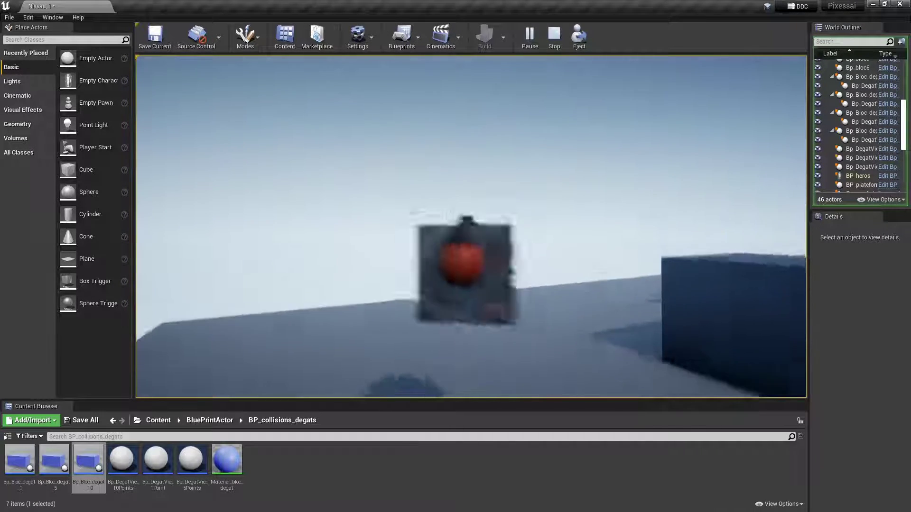
key("space")
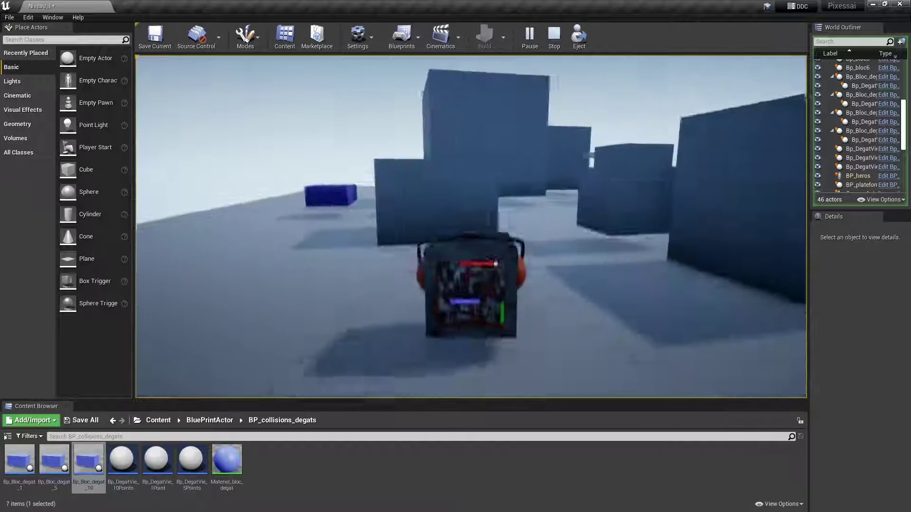
key("space")
key("space")
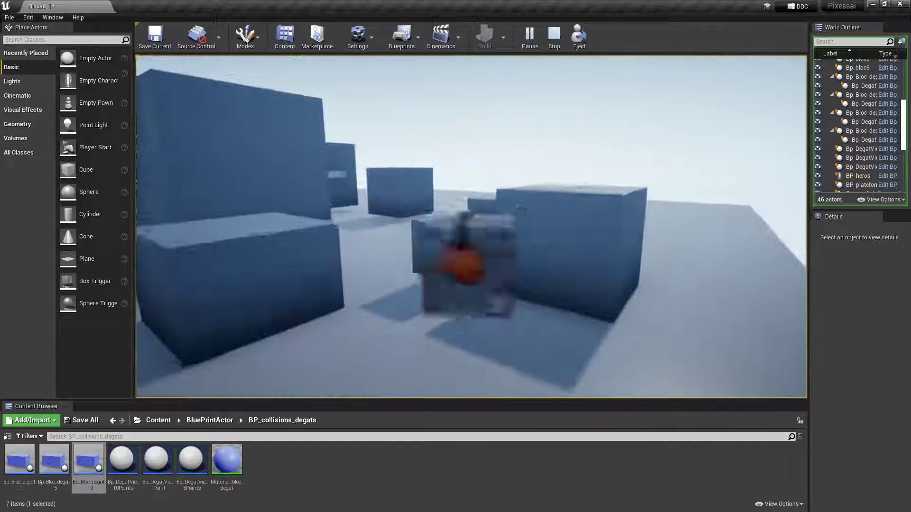
key("space")
key("space")
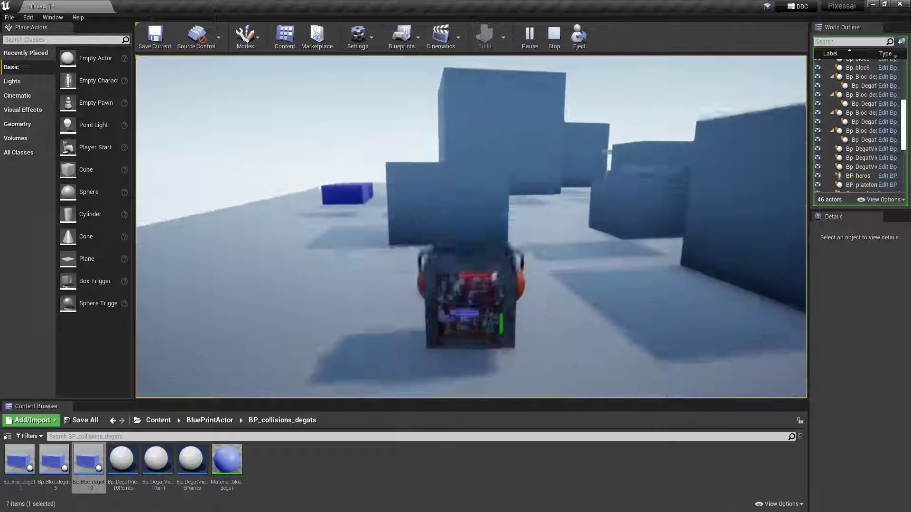
key("space")
key("space")
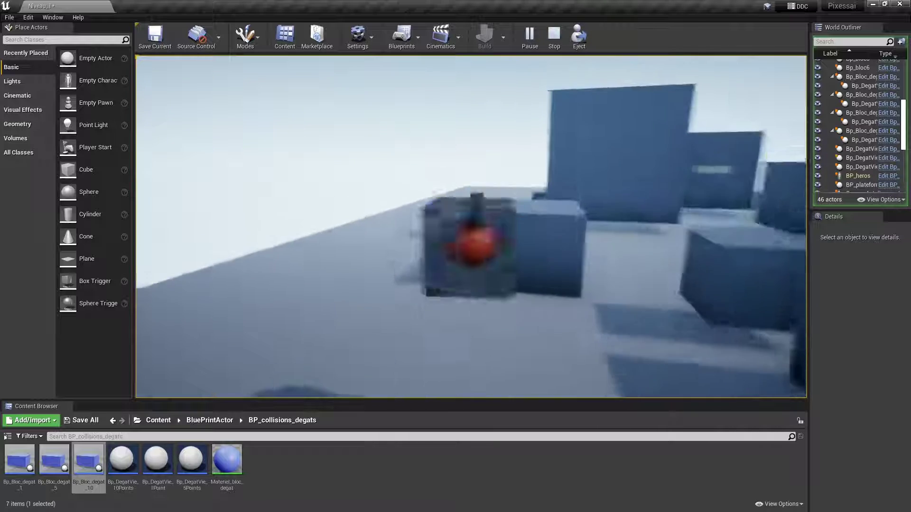
key("space")
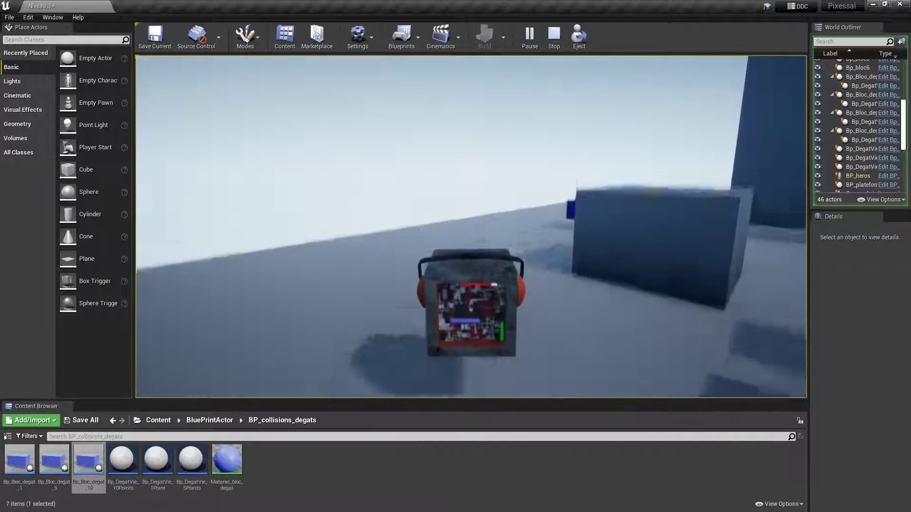